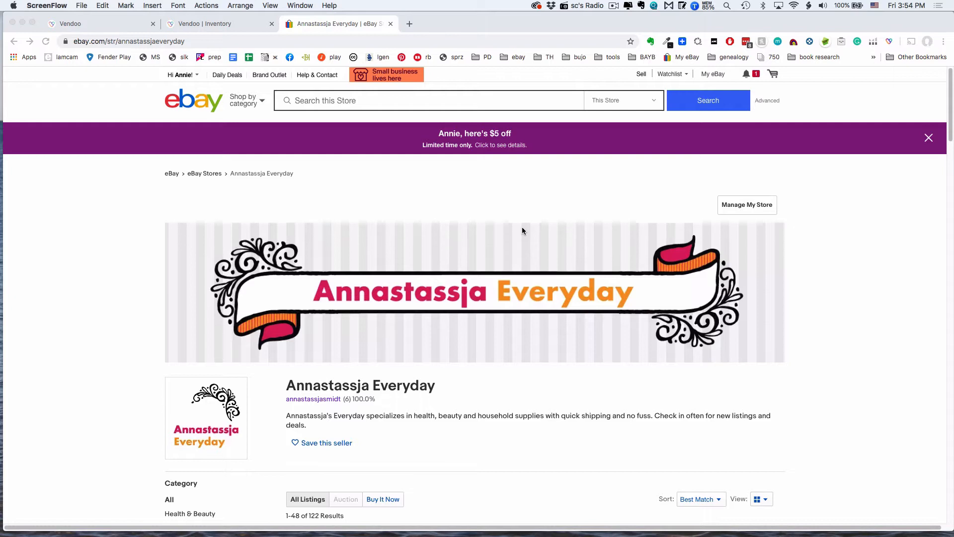
Browse the Annastassja Everyday store page and expand the full list of Health & Beauty subcategories
scroll(522, 229, "down", 5)
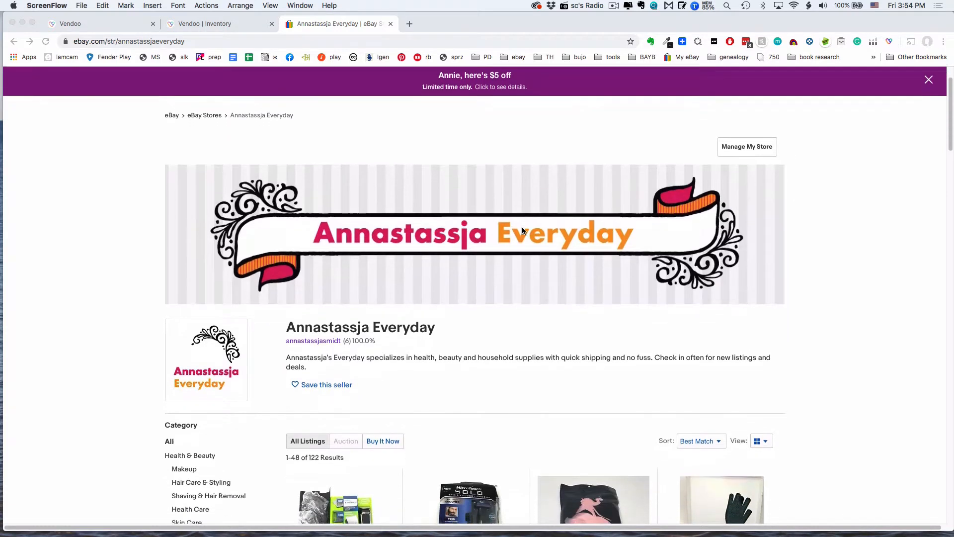
scroll(522, 230, "down", 3)
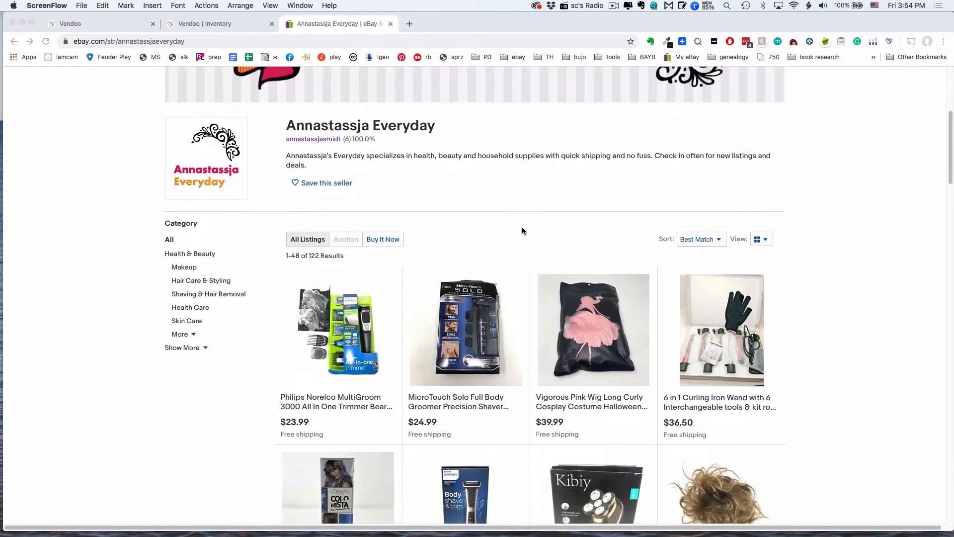
scroll(522, 230, "down", 1)
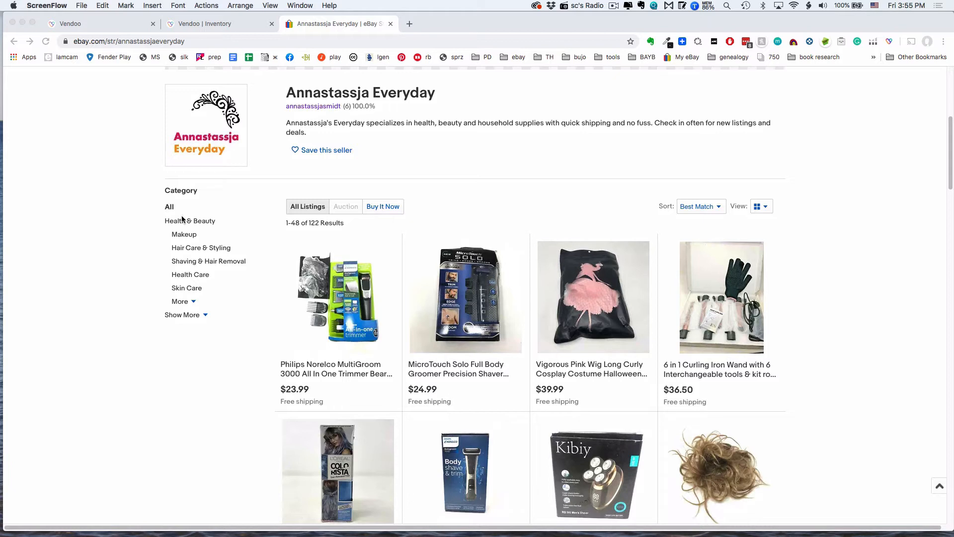
left_click(183, 303)
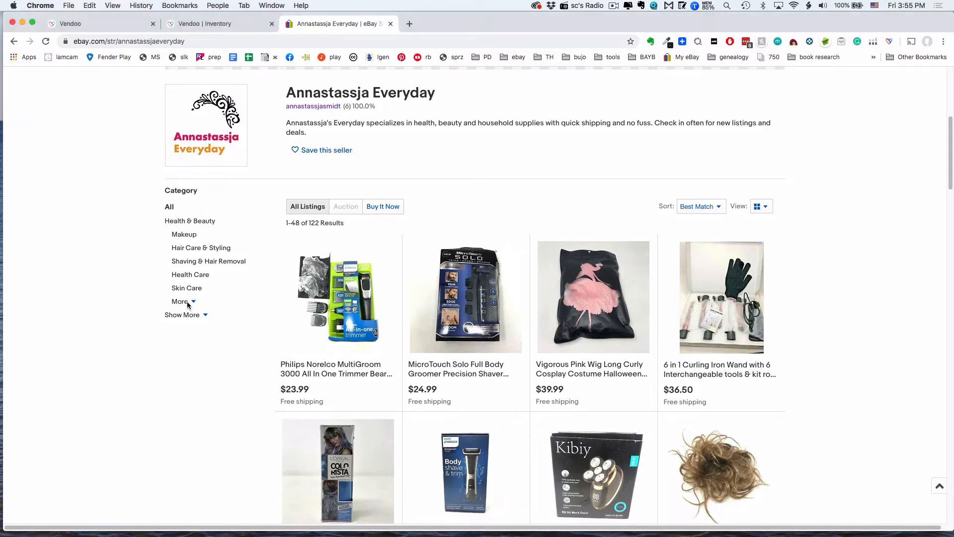
left_click(184, 302)
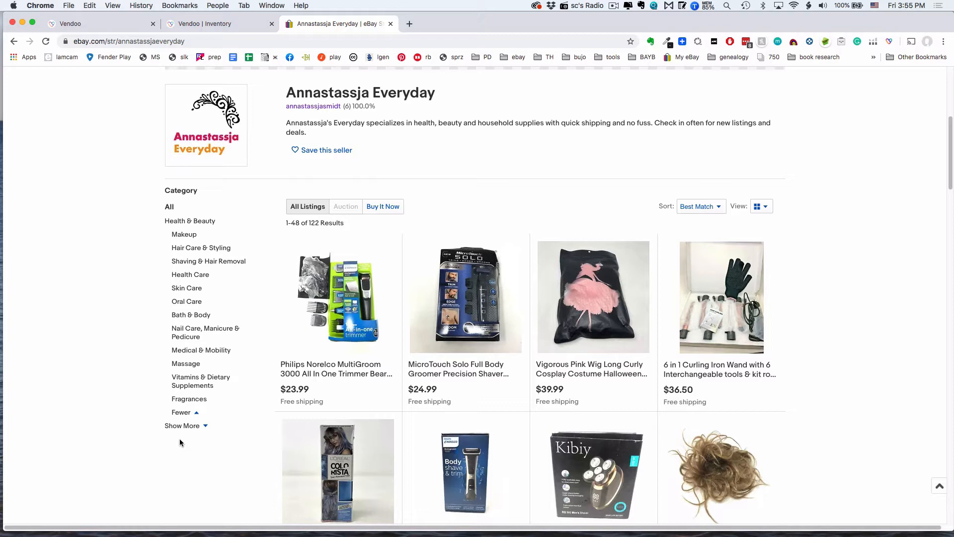
scroll(881, 321, "up", 6)
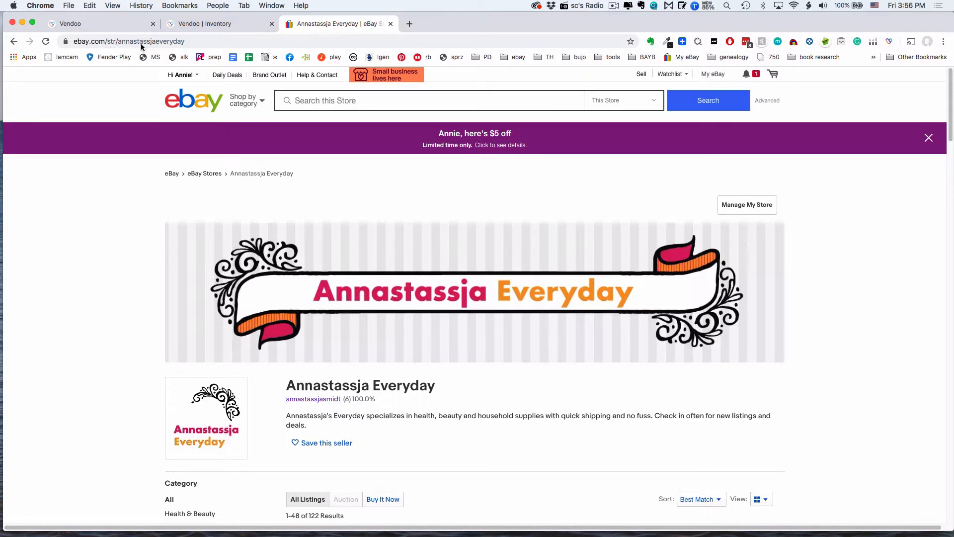
Open the store category management and create the store categories Hair Products, Makeup and Healthcare
left_click(744, 209)
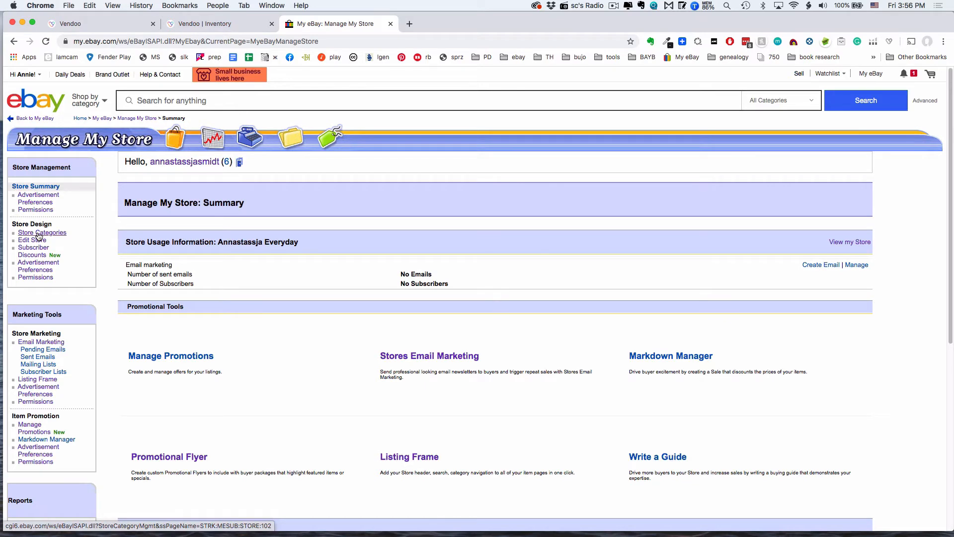
left_click(39, 234)
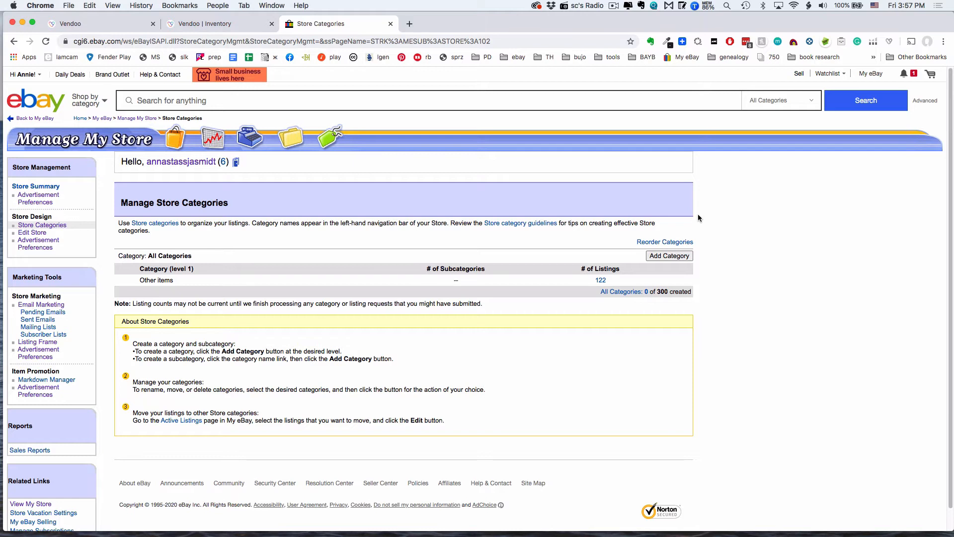
left_click(663, 256)
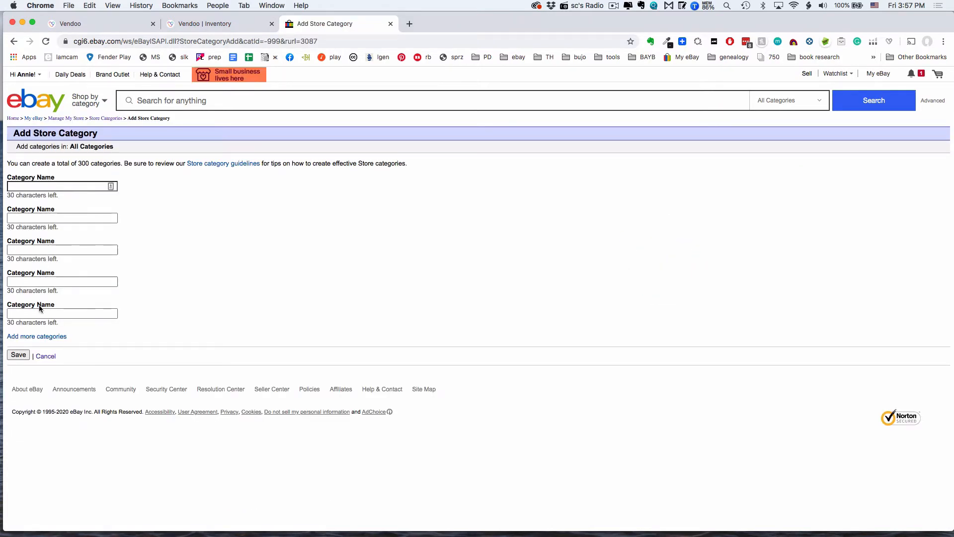
left_click(49, 187)
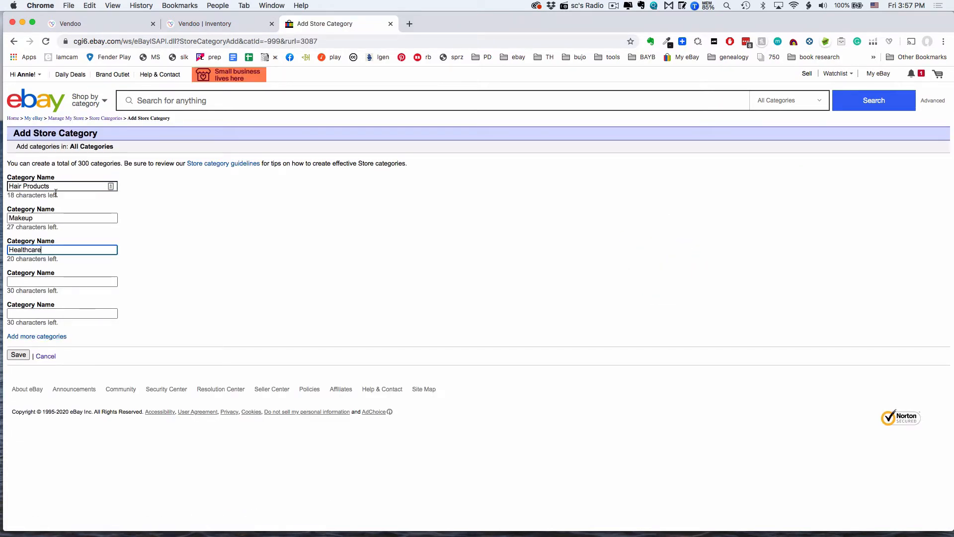
left_click(33, 337)
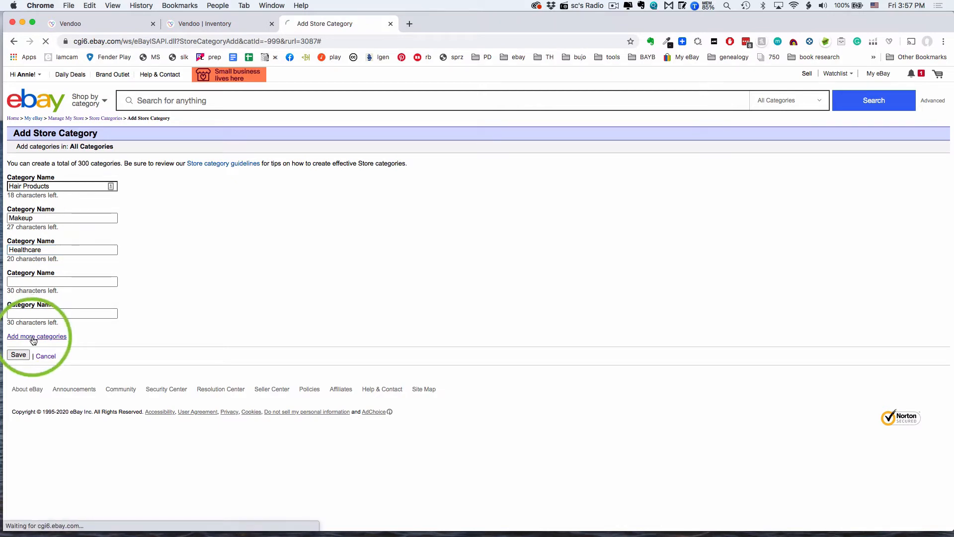
scroll(132, 332, "down", 3)
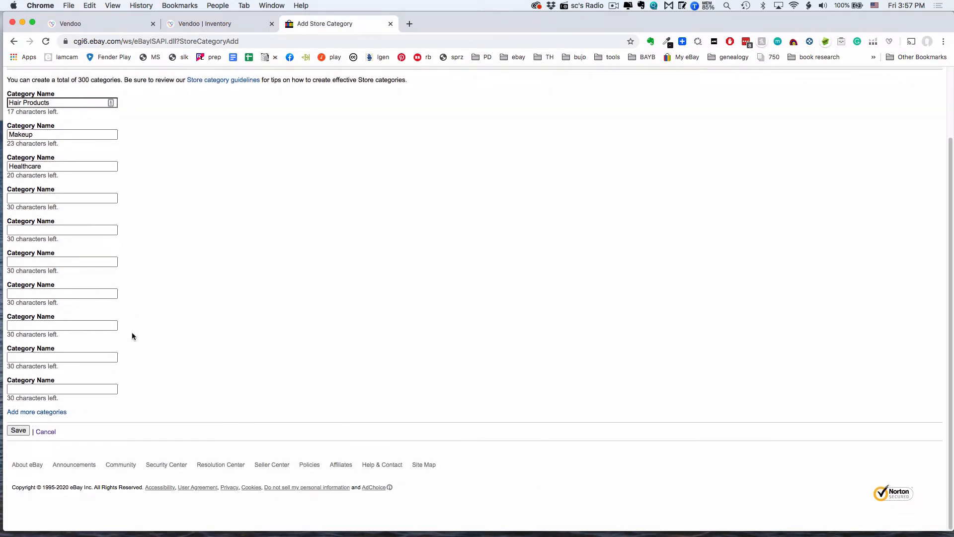
left_click(19, 432)
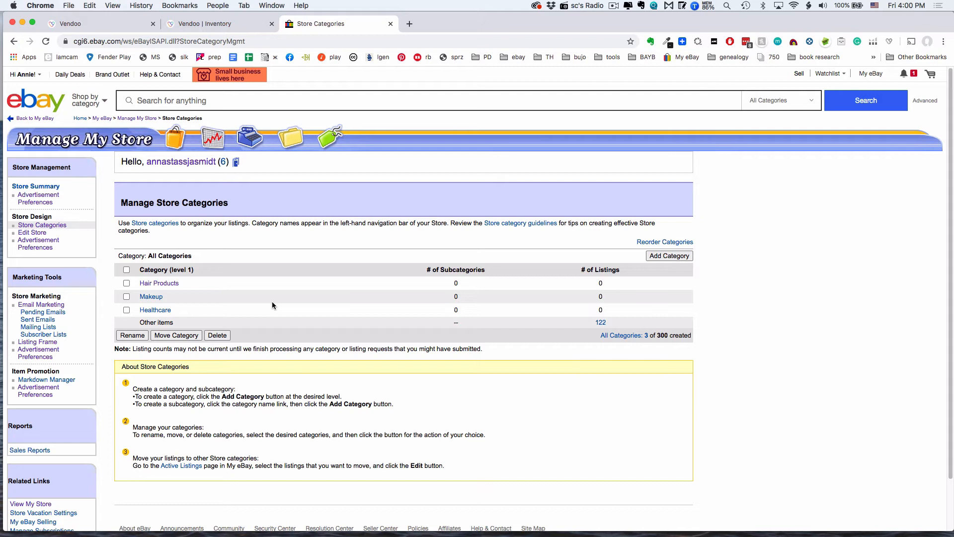
Add a Shampoo store category and move it under Hair Products
left_click(670, 255)
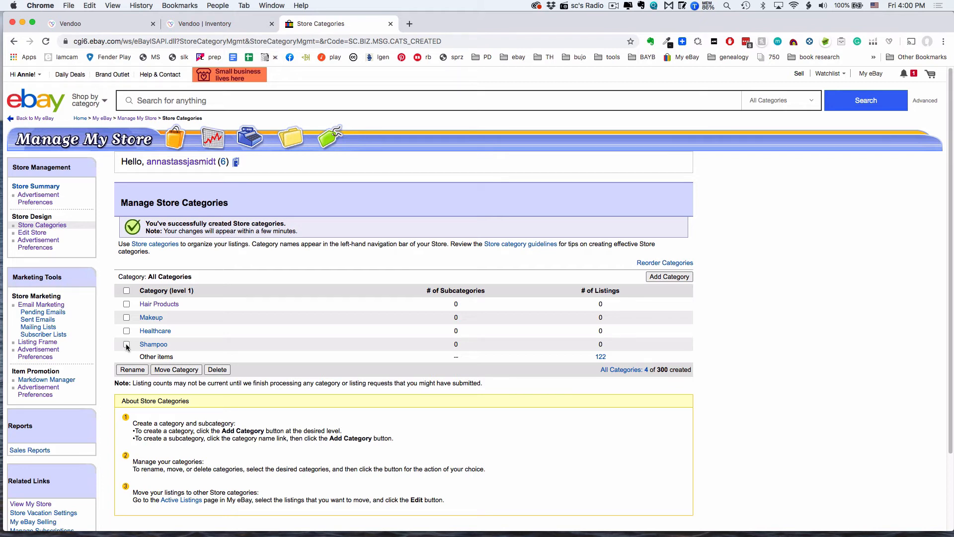
left_click(127, 345)
left_click(182, 370)
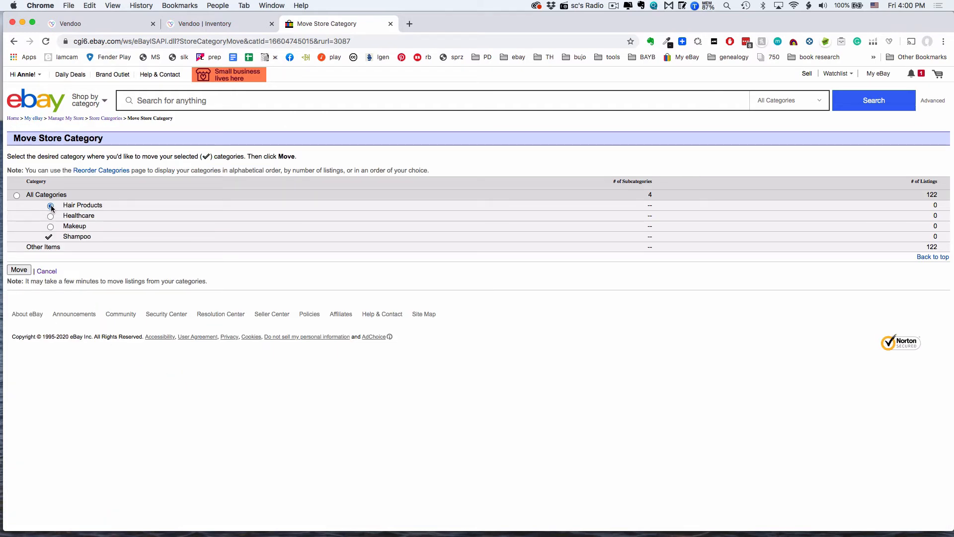
left_click(20, 271)
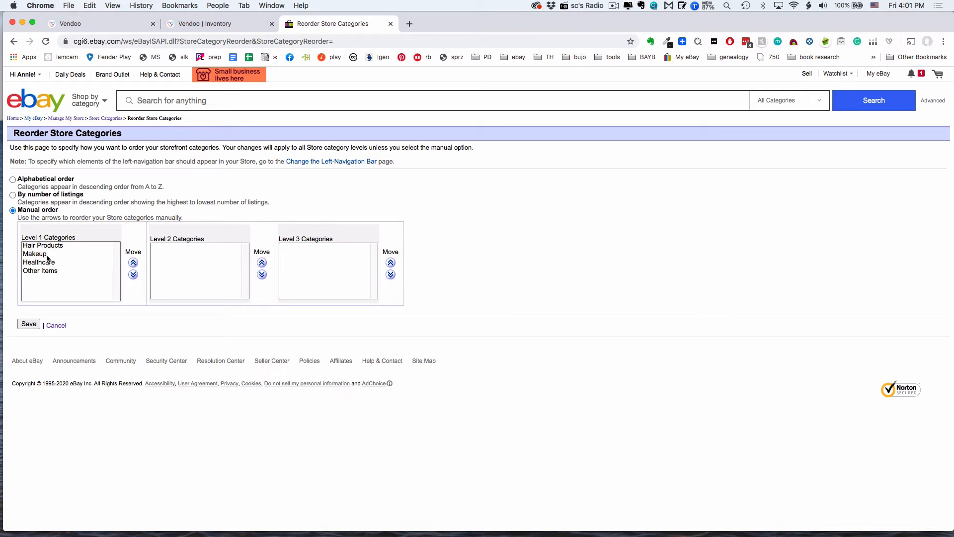
Move Healthcare to the head of the manually ordered level 1 categories and back down below Makeup
left_click(50, 263)
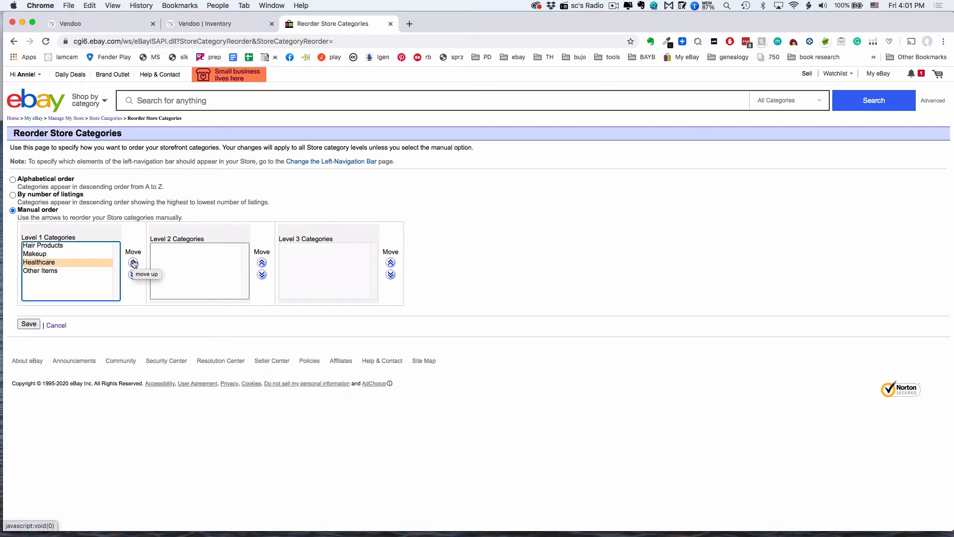
left_click(134, 263)
left_click(134, 263)
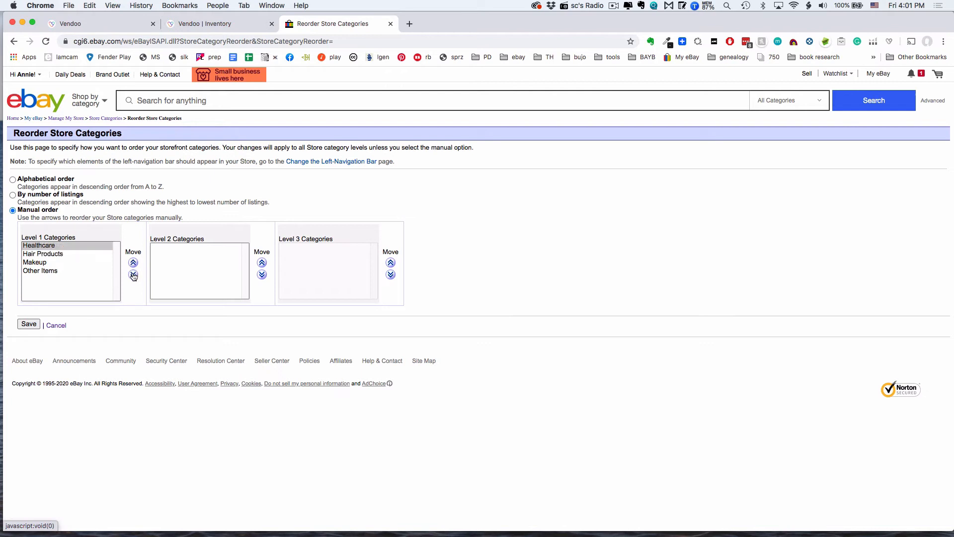
left_click(133, 275)
left_click(133, 275)
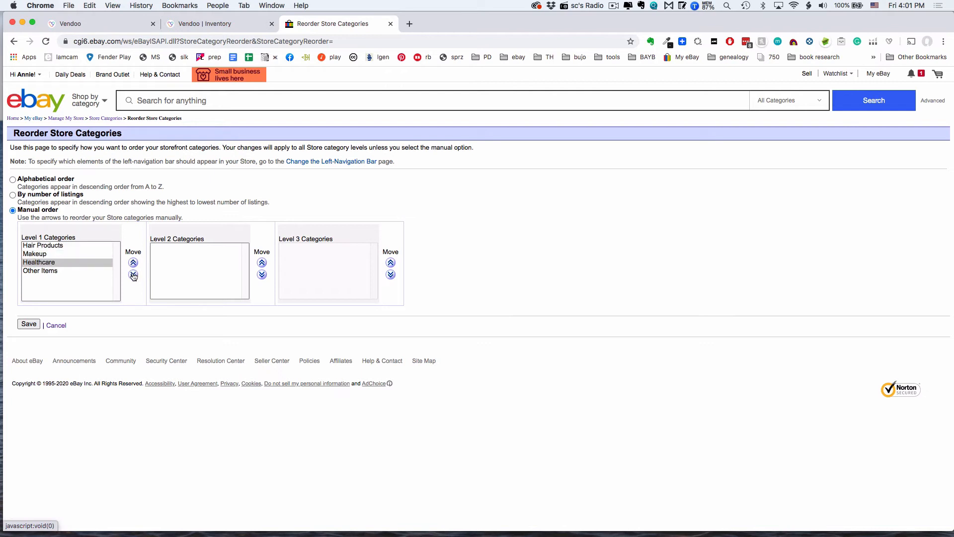
Show the Shampoo subcategory of Hair Products in the manual order and leave the reordering page without saving
left_click(59, 247)
left_click(175, 246)
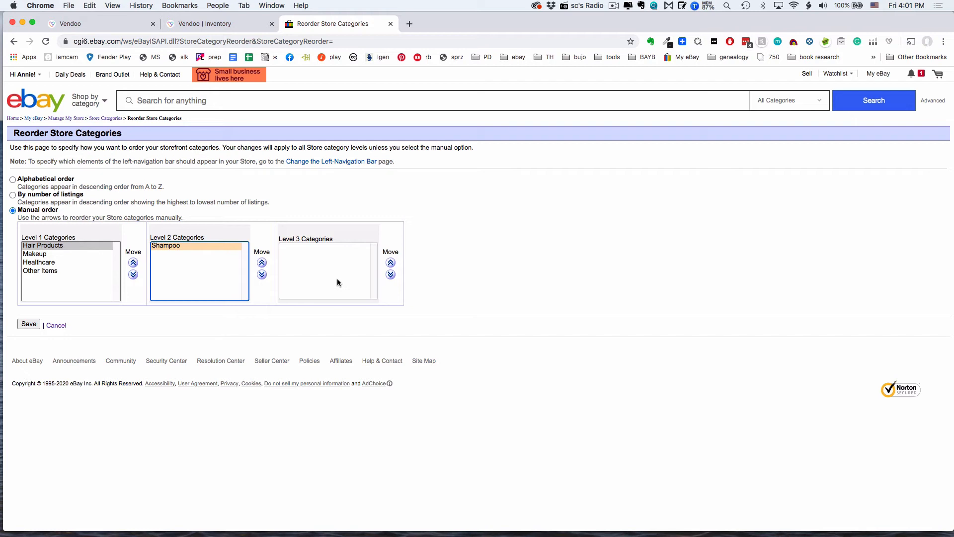
left_click(31, 323)
left_click(55, 326)
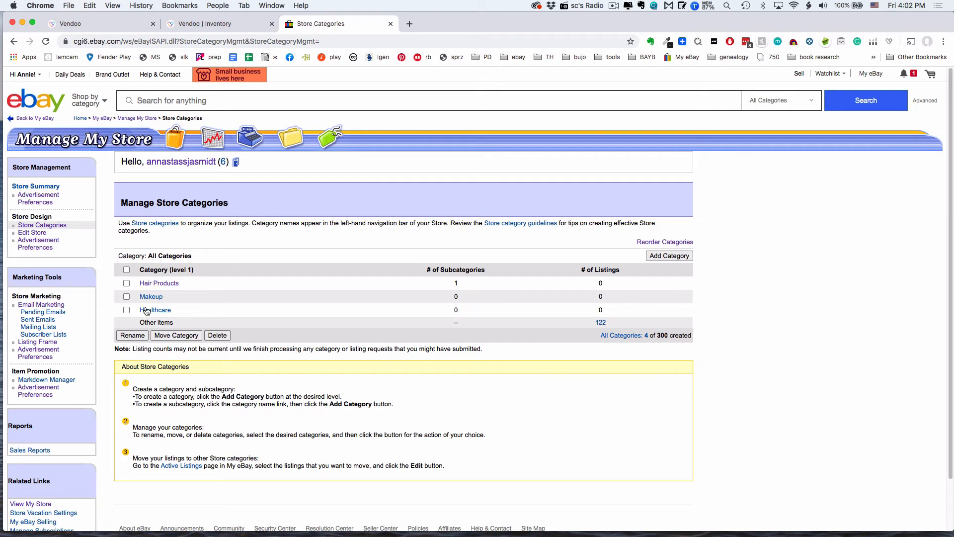
Delete the Makeup store category
left_click(126, 296)
left_click(221, 335)
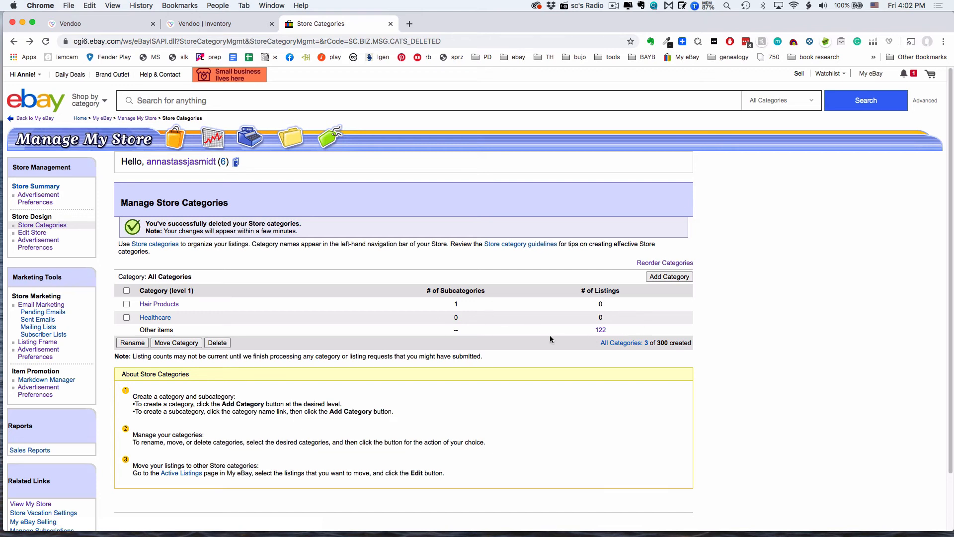
From the Other items listings, open the Wahl trimmer kit, Philips Norelco MultiGroom 3000 and BodyGroom 7000 for bulk editing
left_click(600, 331)
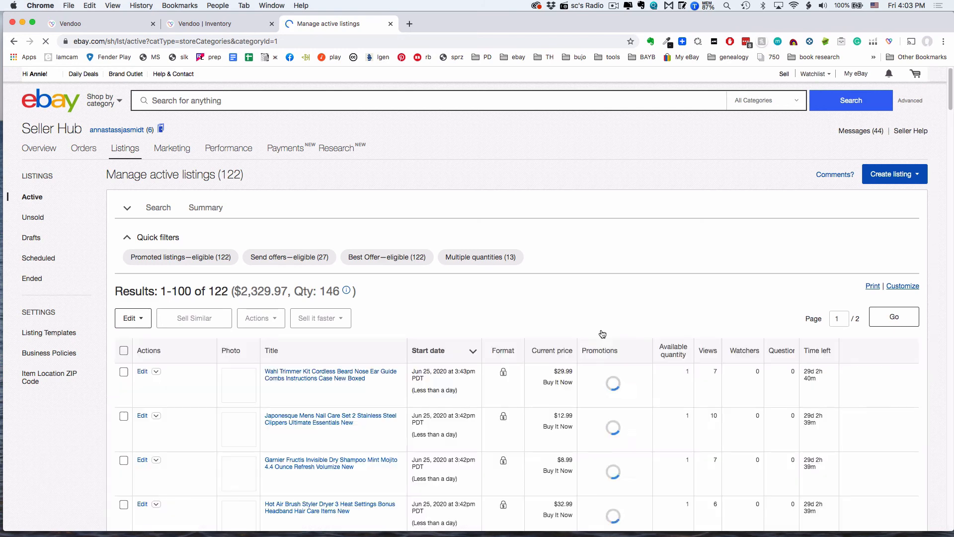
scroll(602, 333, "down", 3)
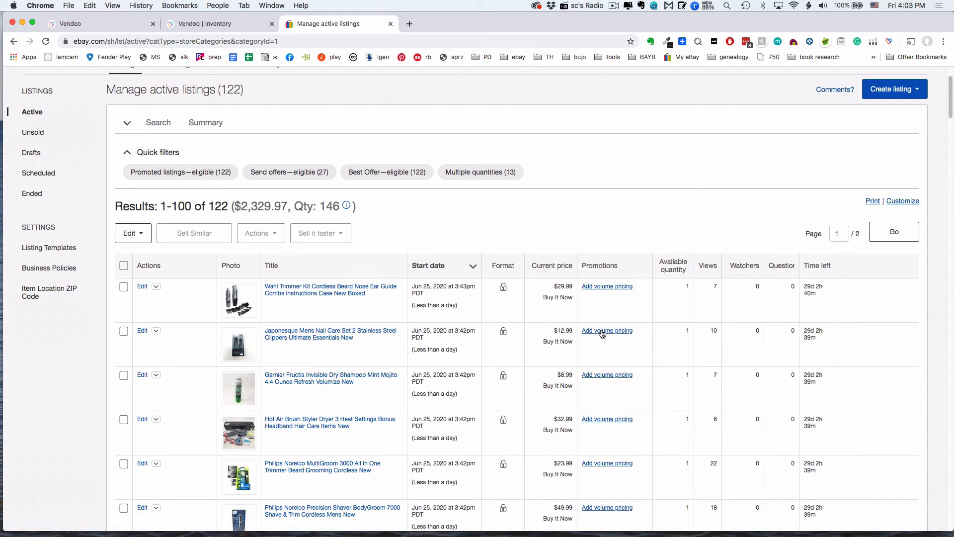
left_click(124, 287)
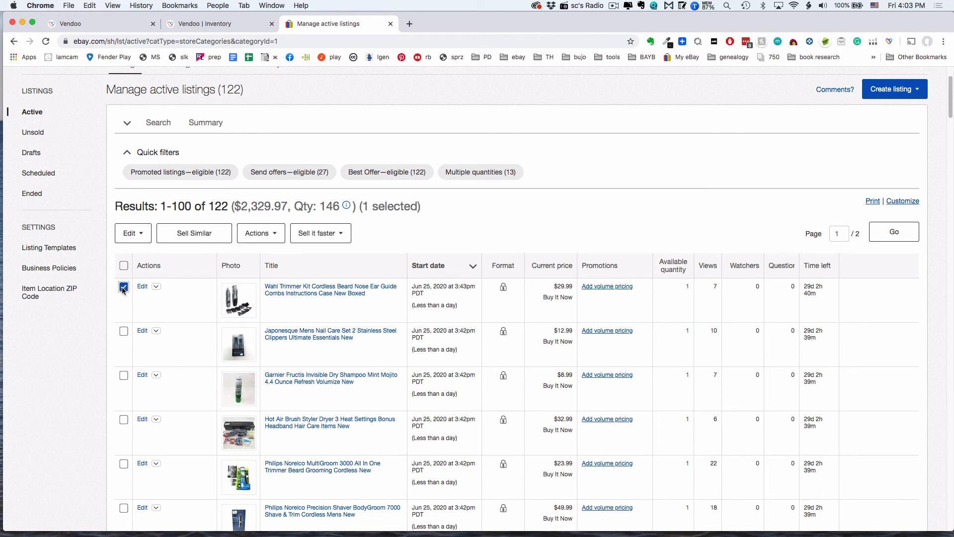
left_click(123, 464)
left_click(123, 508)
left_click(131, 233)
left_click(144, 251)
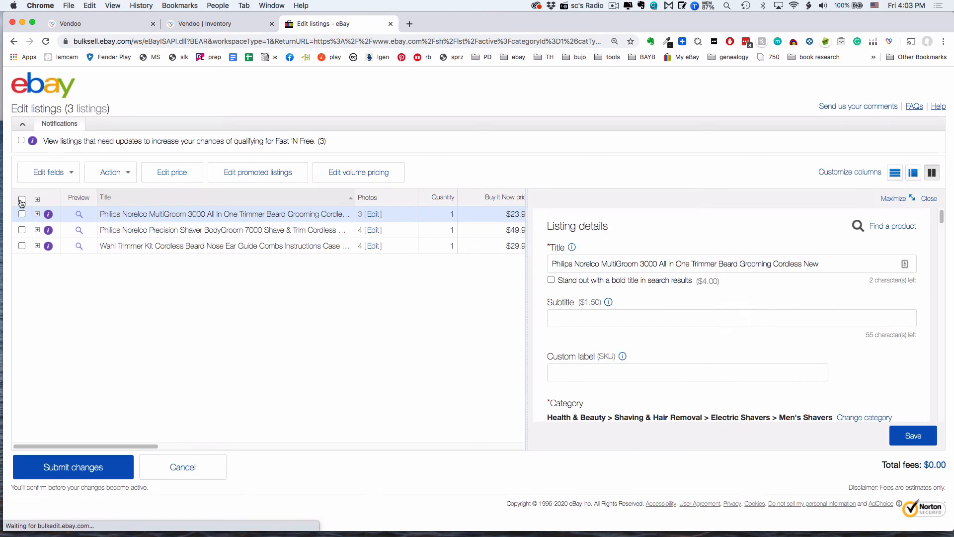
Try a bulk change of the three listings' store category to Hair Products > Shampoo, and cancel the bulk edit
left_click(68, 174)
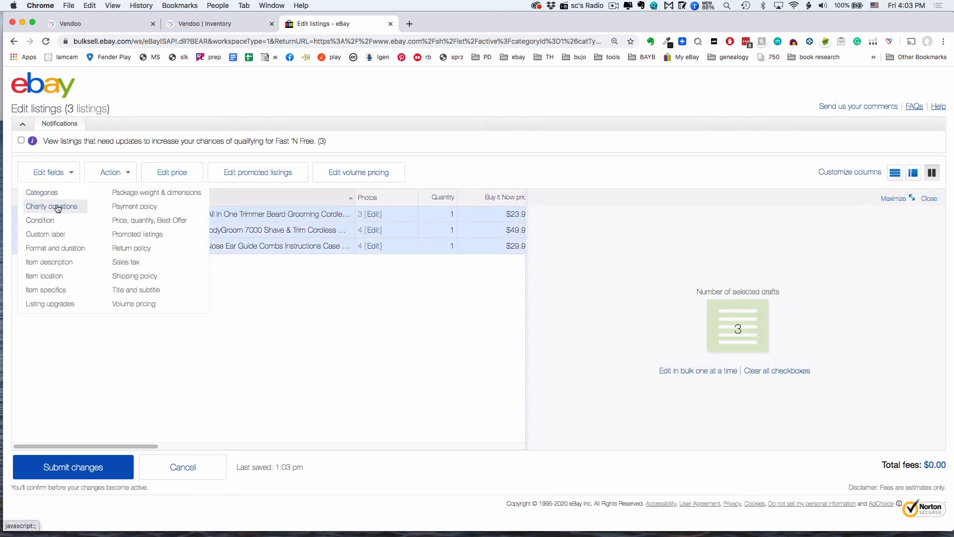
left_click(52, 194)
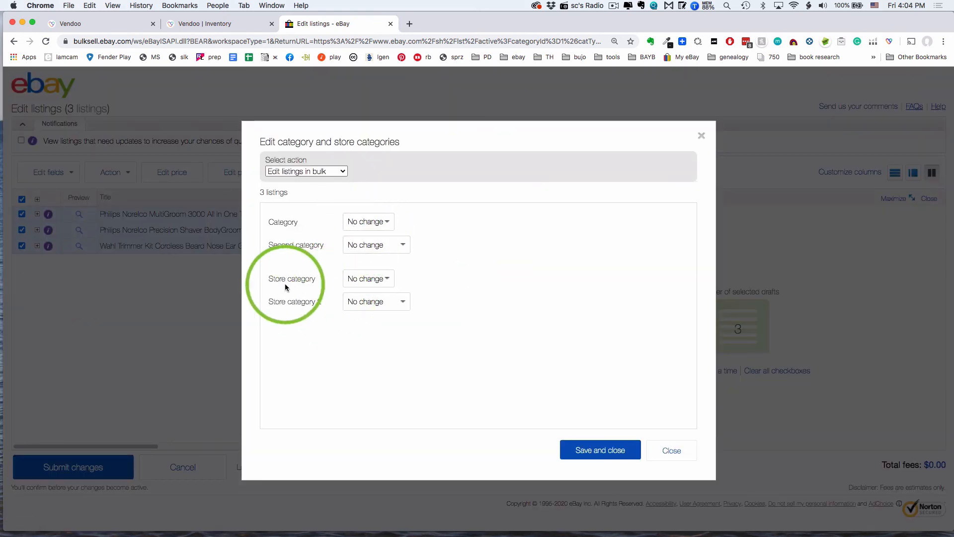
left_click(381, 282)
left_click(379, 289)
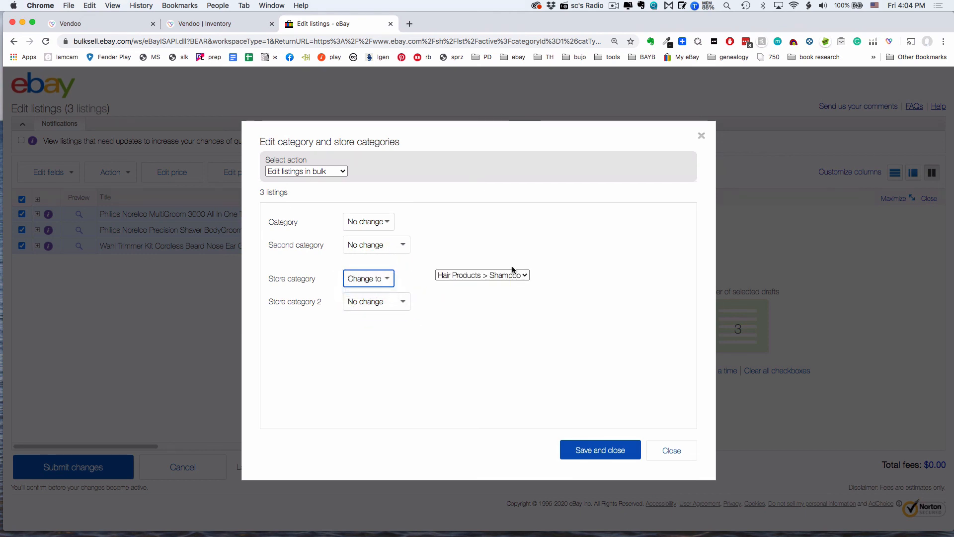
left_click(524, 277)
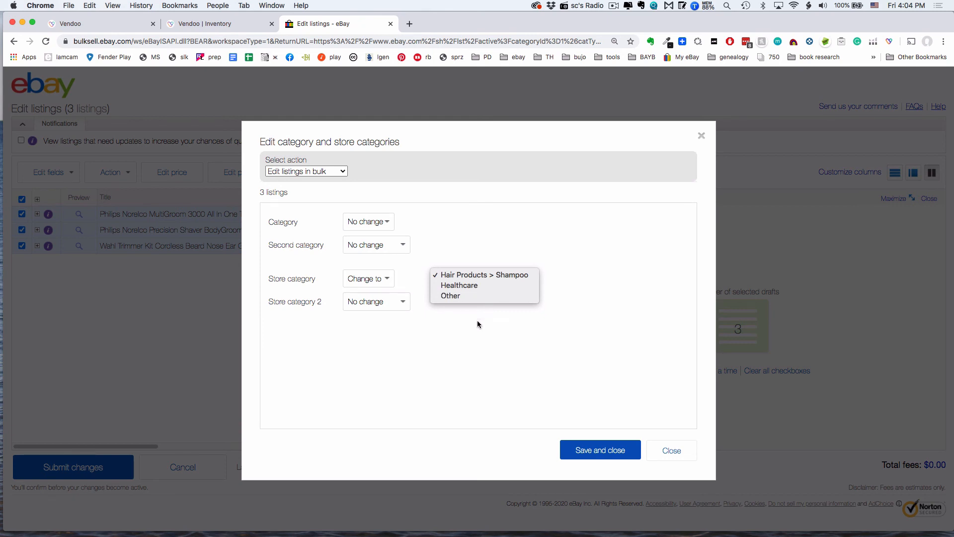
left_click(395, 305)
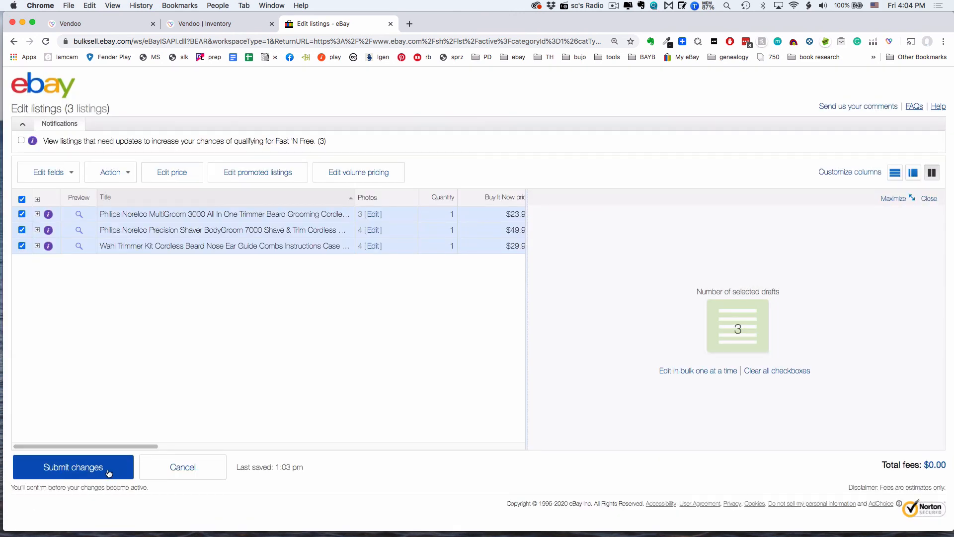
left_click(171, 475)
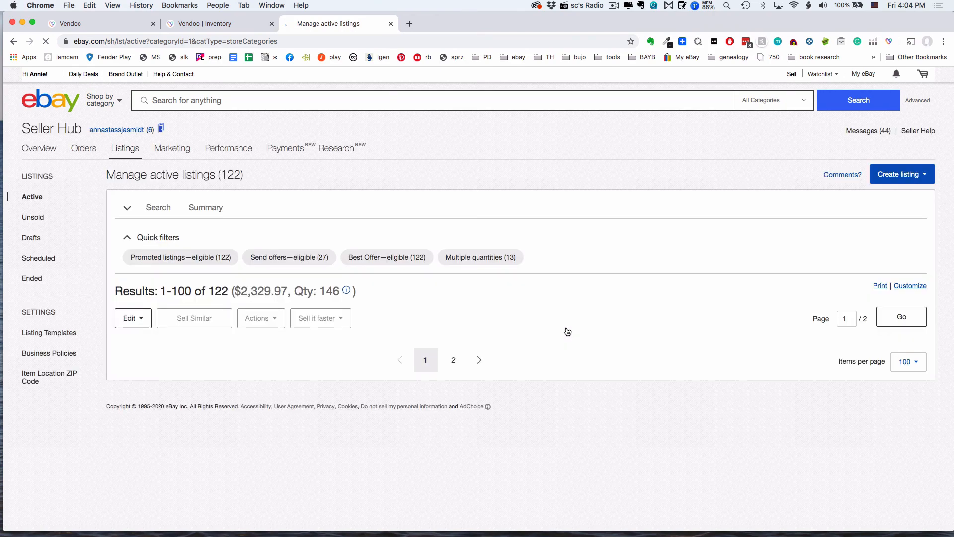